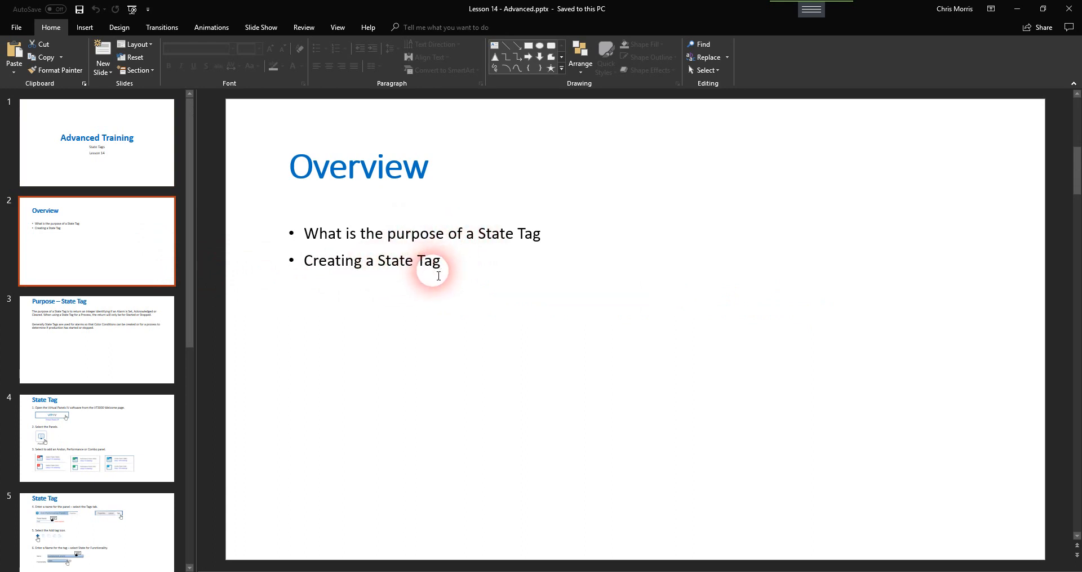
pyautogui.click(109, 323)
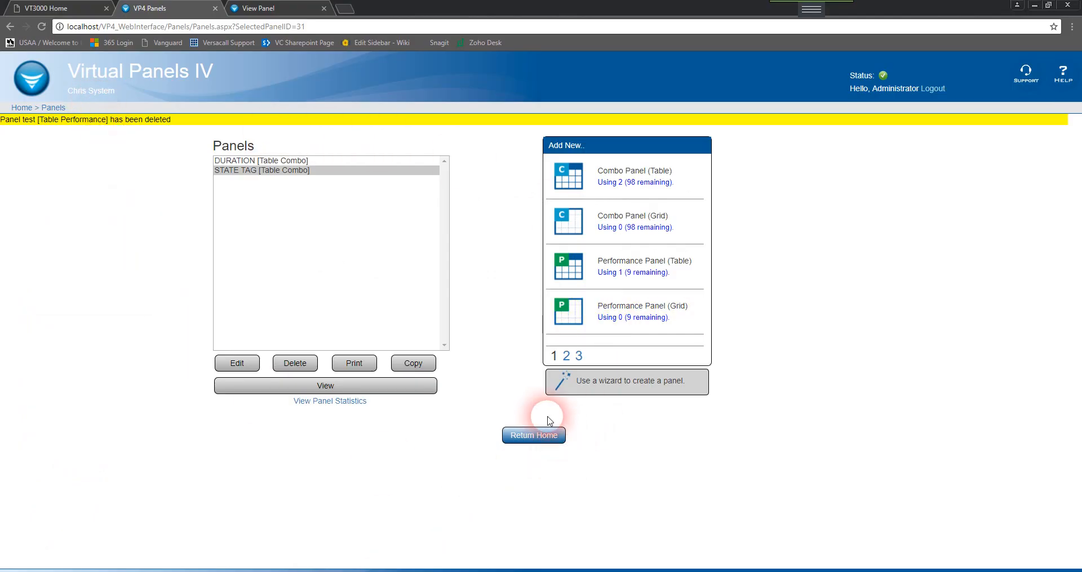
# Go to the Panels page and start adding a new Performance Panel (Table)
pyautogui.click(550, 437)
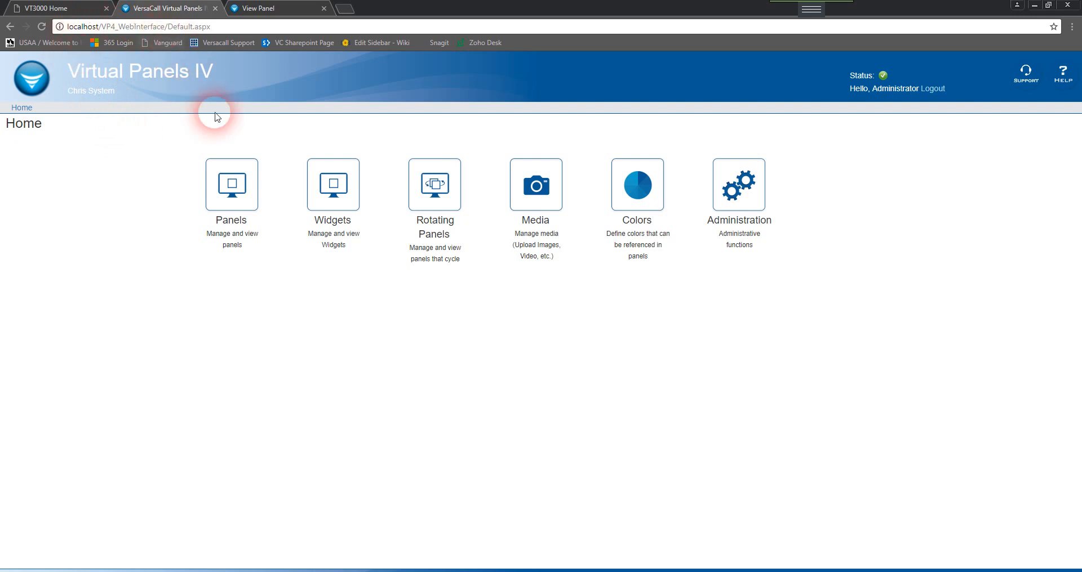
pyautogui.click(234, 195)
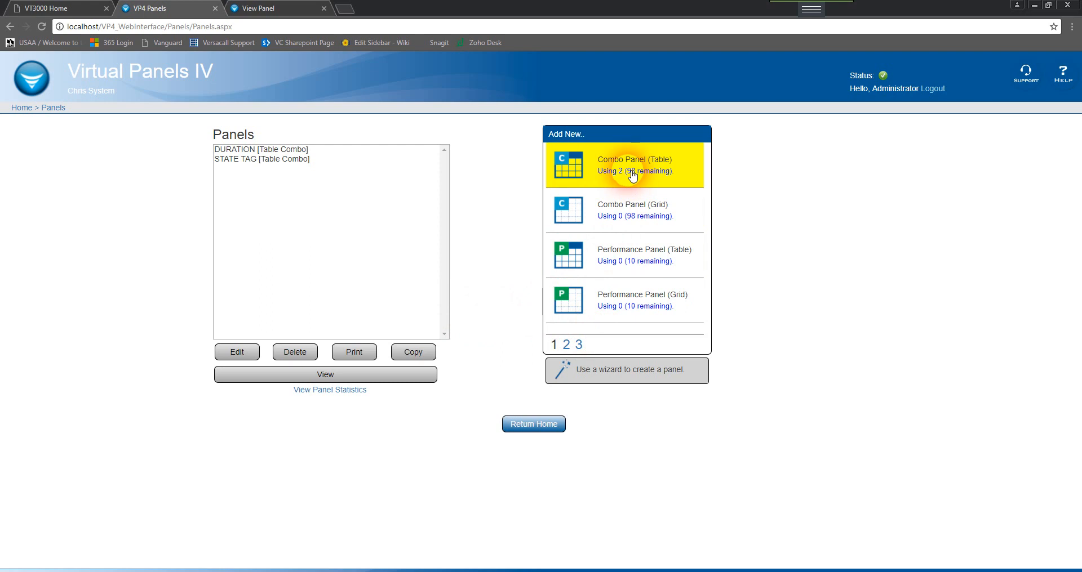
pyautogui.click(566, 344)
pyautogui.click(558, 349)
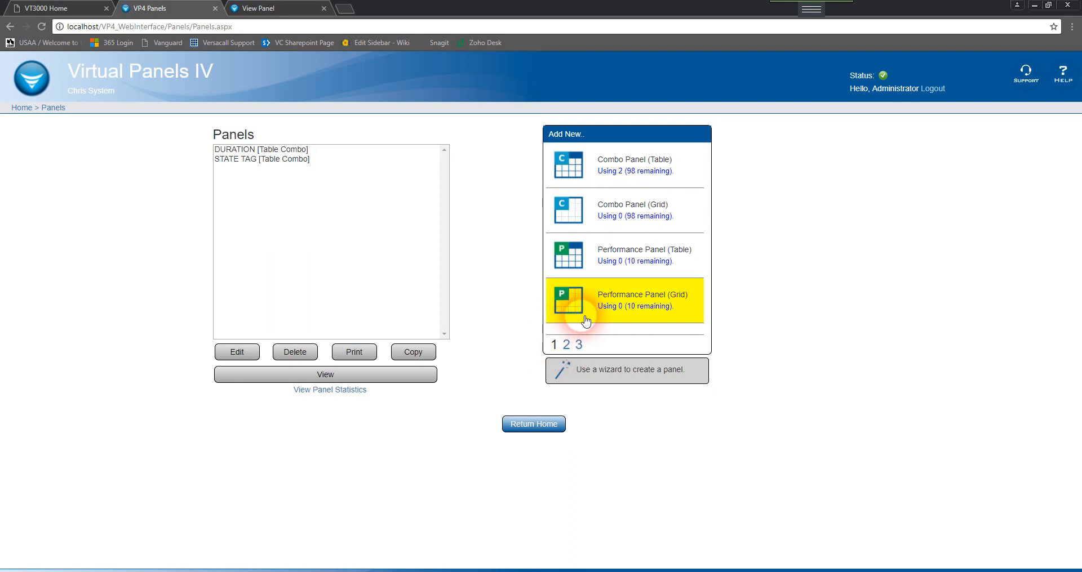
pyautogui.click(621, 267)
# Name the new performance panel TEST
pyautogui.click(90, 116)
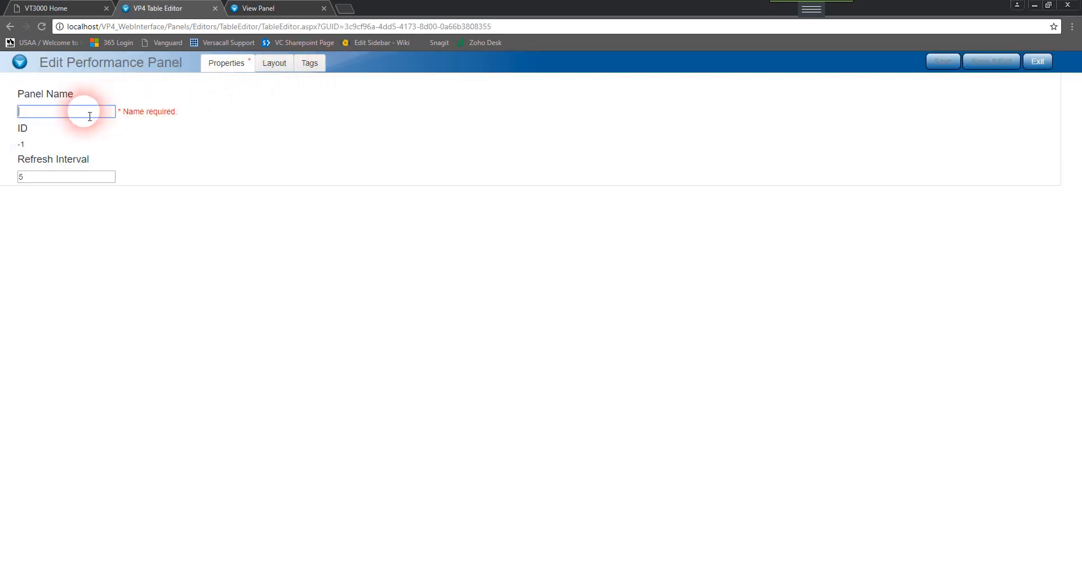
pyautogui.write('TEST')
# Add a new tag to the panel named PRODUCTION_STATE
pyautogui.click(307, 64)
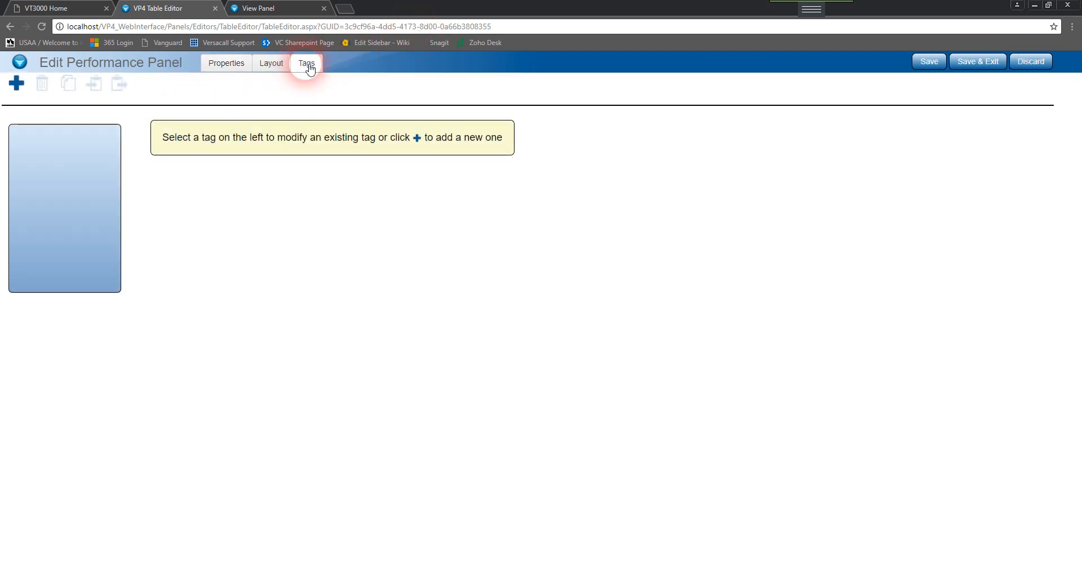
pyautogui.click(16, 85)
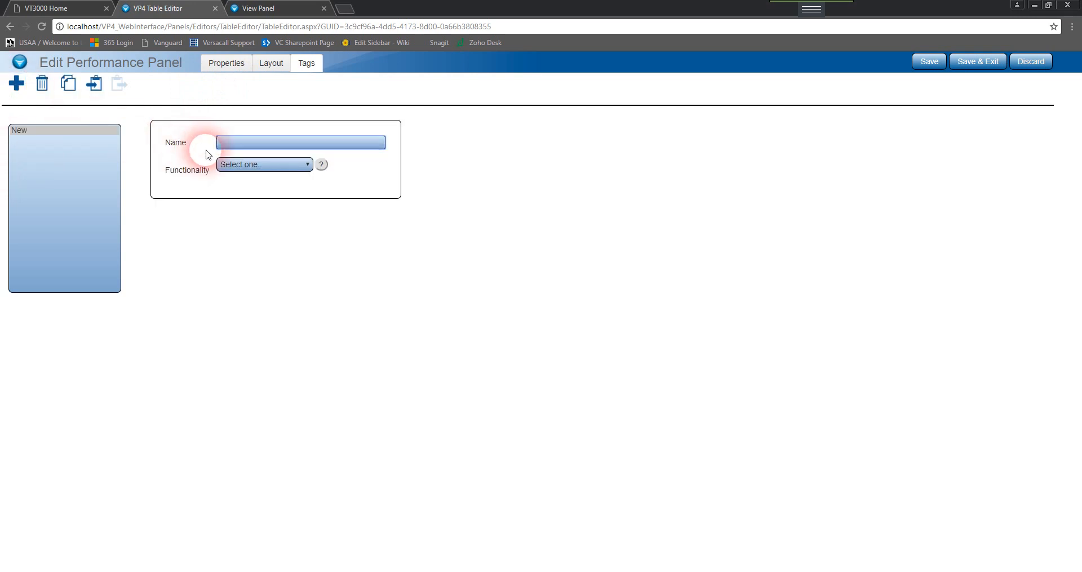
pyautogui.write('PRODUCTION_STATE')
pyautogui.click(266, 144)
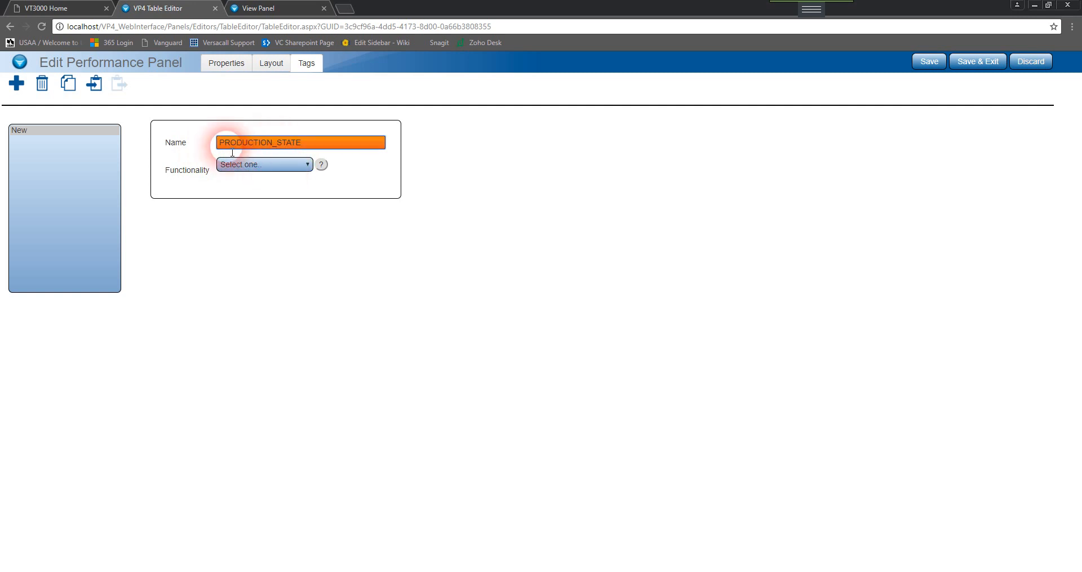
# Set the PRODUCTION_STATE tag's functionality to State with a Monitoring Point data source
pyautogui.click(251, 173)
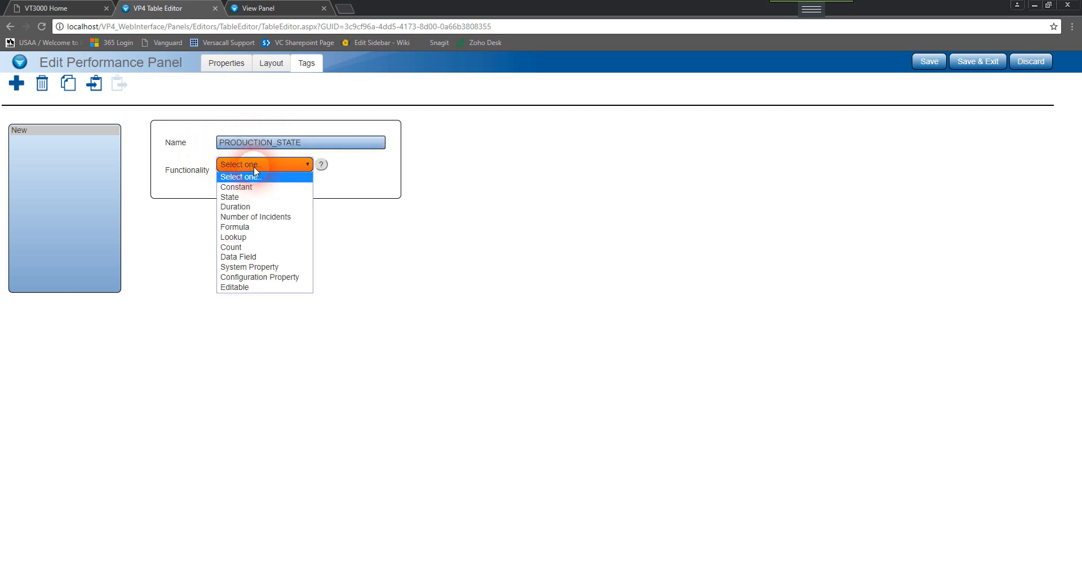
pyautogui.click(262, 199)
pyautogui.click(255, 198)
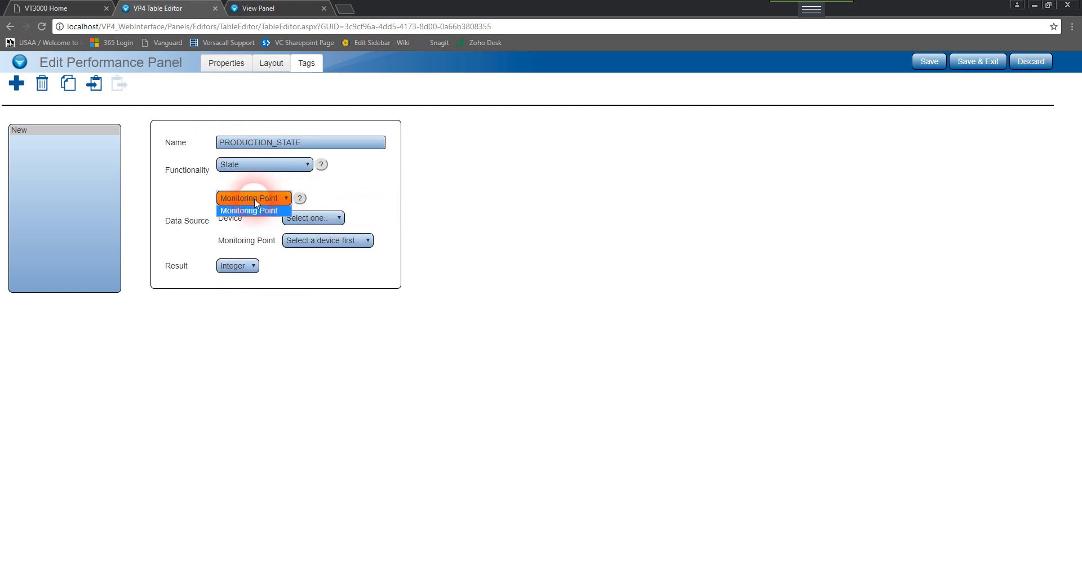
pyautogui.click(253, 202)
# Choose device Panel - PSM, monitoring point Production and result Integer for the PRODUCTION_STATE tag
pyautogui.click(306, 221)
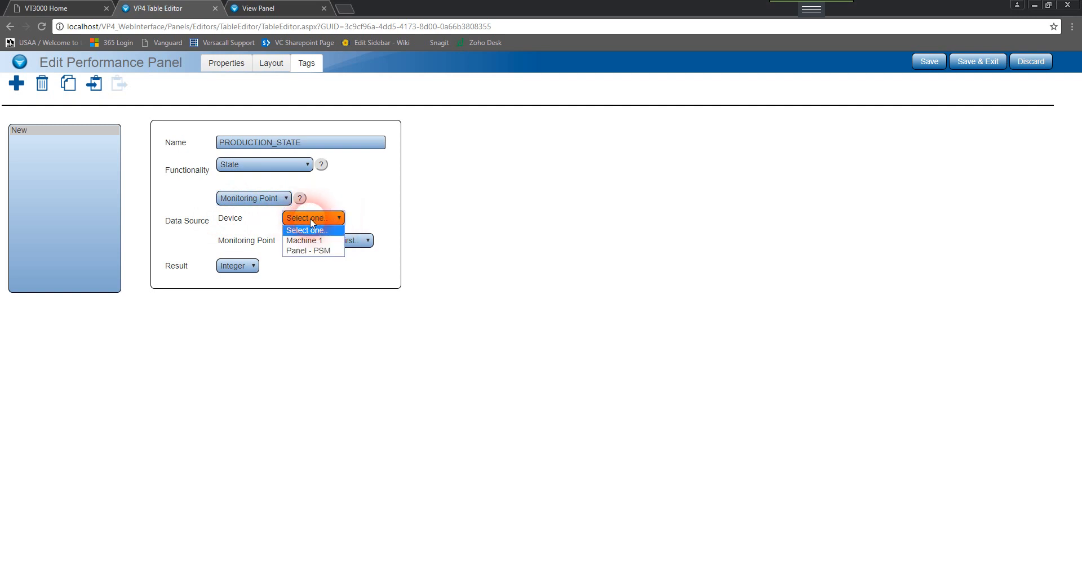
pyautogui.click(323, 252)
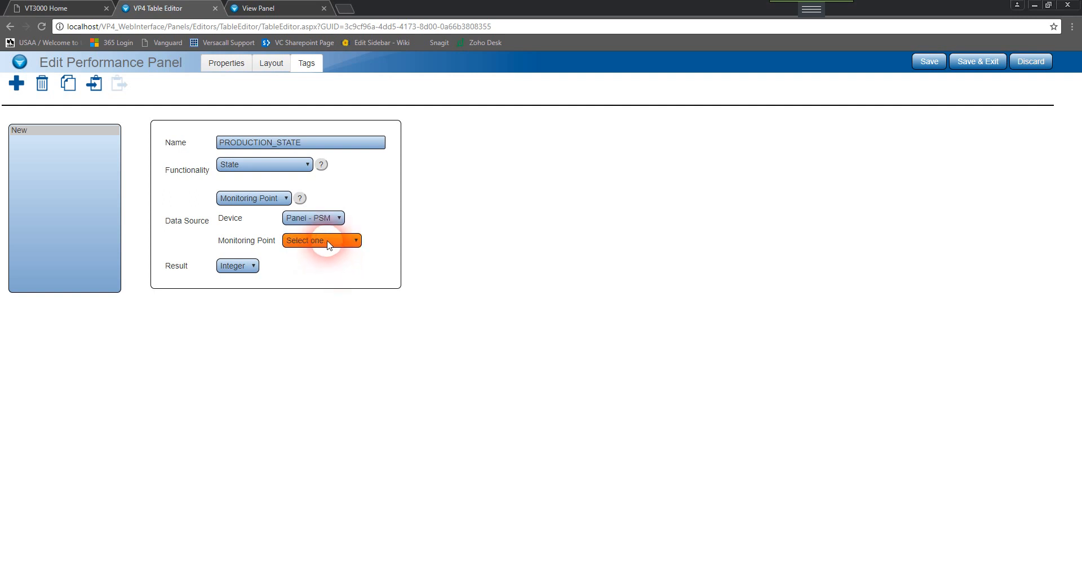
pyautogui.click(328, 242)
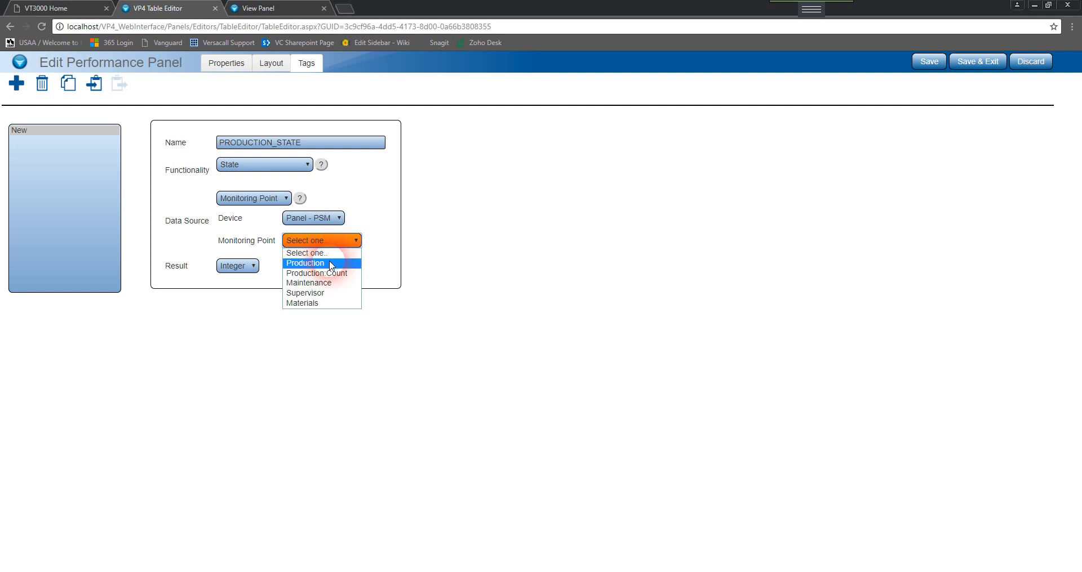
pyautogui.click(331, 264)
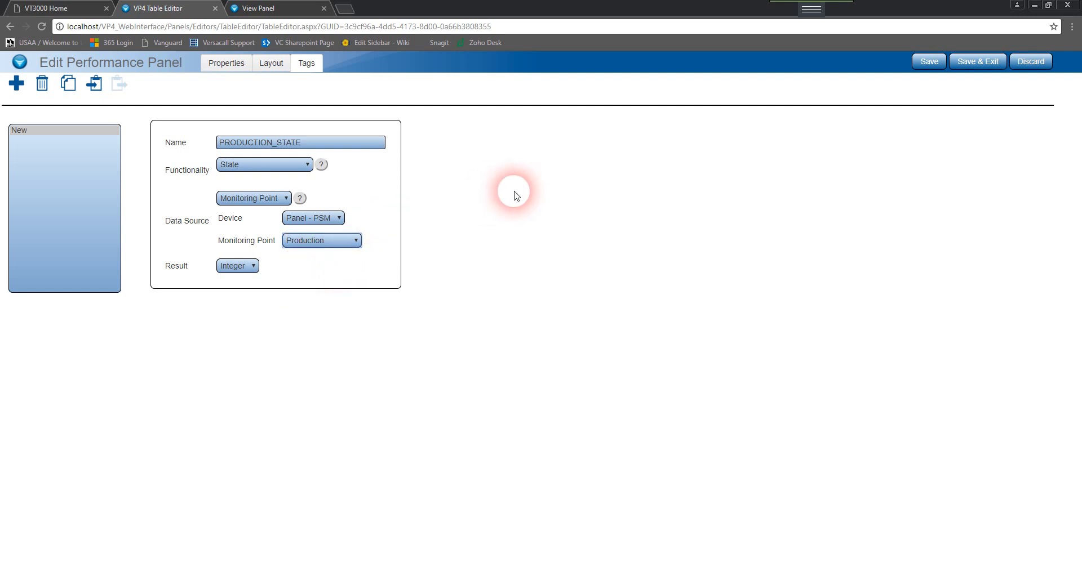
pyautogui.click(237, 268)
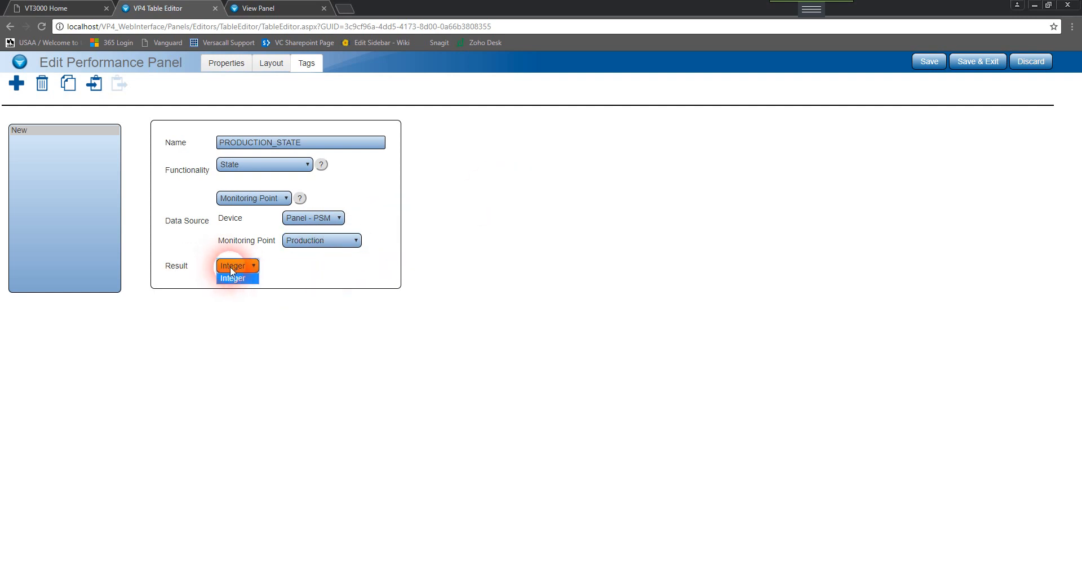
pyautogui.click(232, 278)
# Add a second tag named SUPERVISOR_STATE
pyautogui.click(24, 85)
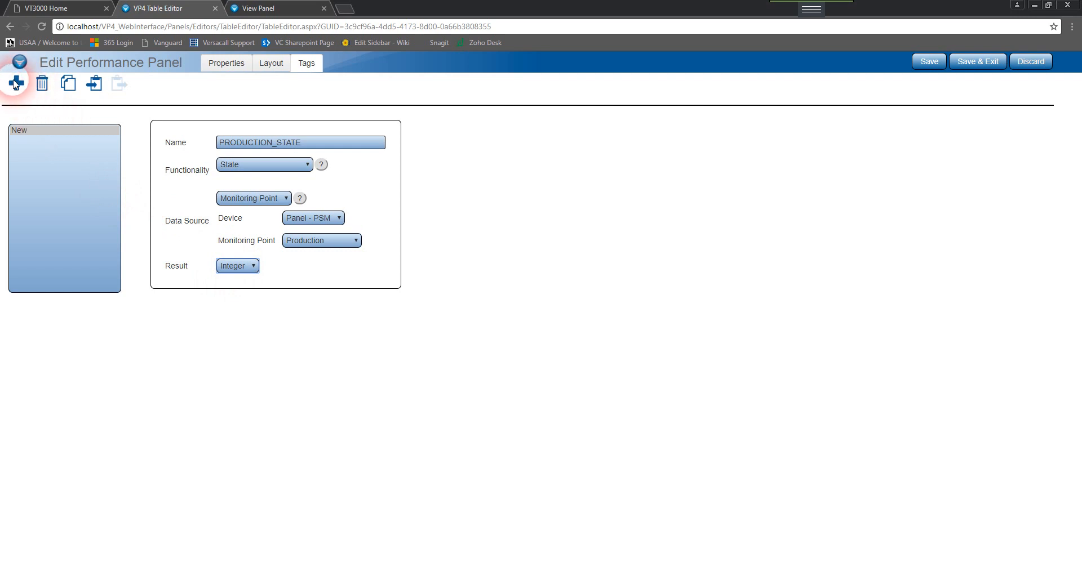
pyautogui.click(236, 143)
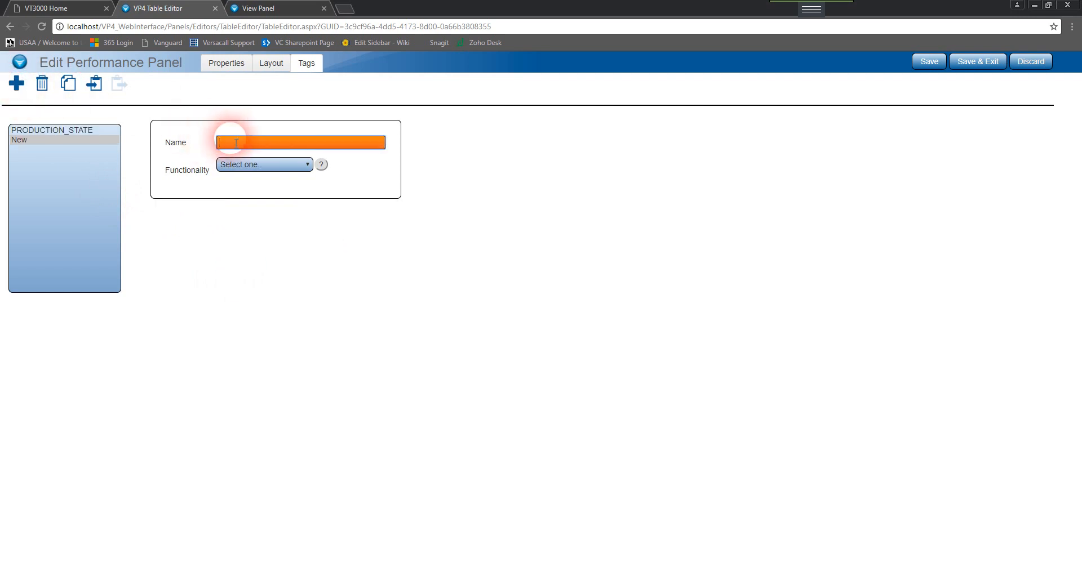
pyautogui.write('SUPERVISOR_STATE')
# Set SUPERVISOR_STATE to State functionality with device Panel - PSM and monitoring point Supervisor
pyautogui.click(262, 165)
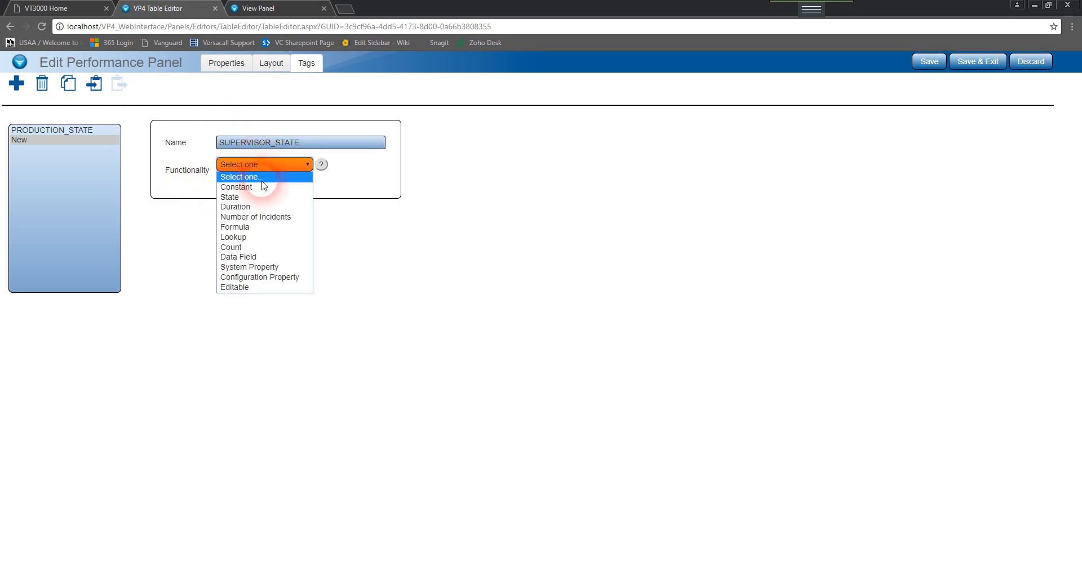
pyautogui.click(257, 198)
pyautogui.click(307, 222)
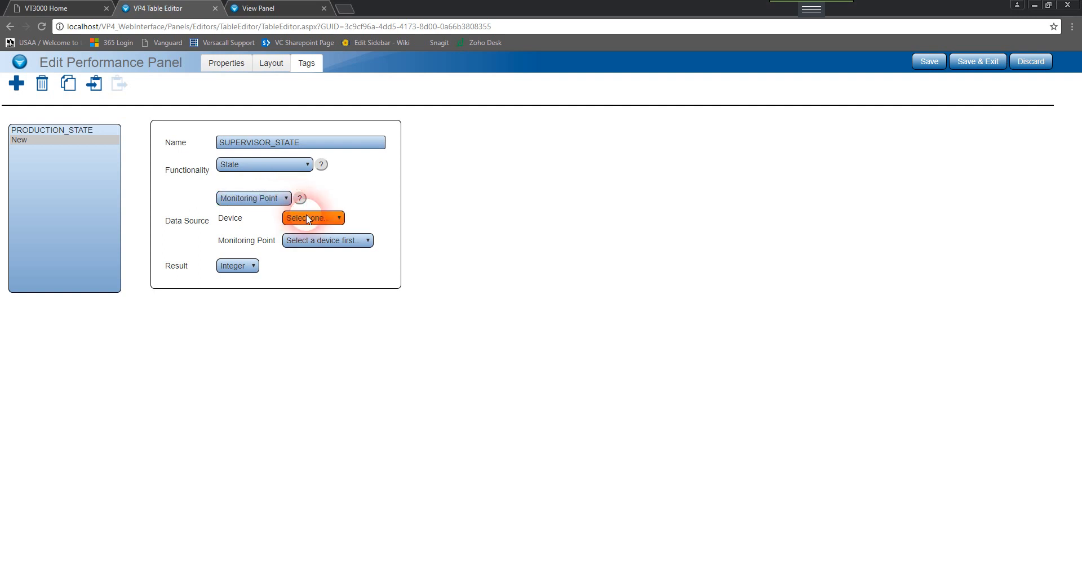
pyautogui.click(310, 250)
pyautogui.click(341, 253)
pyautogui.click(338, 241)
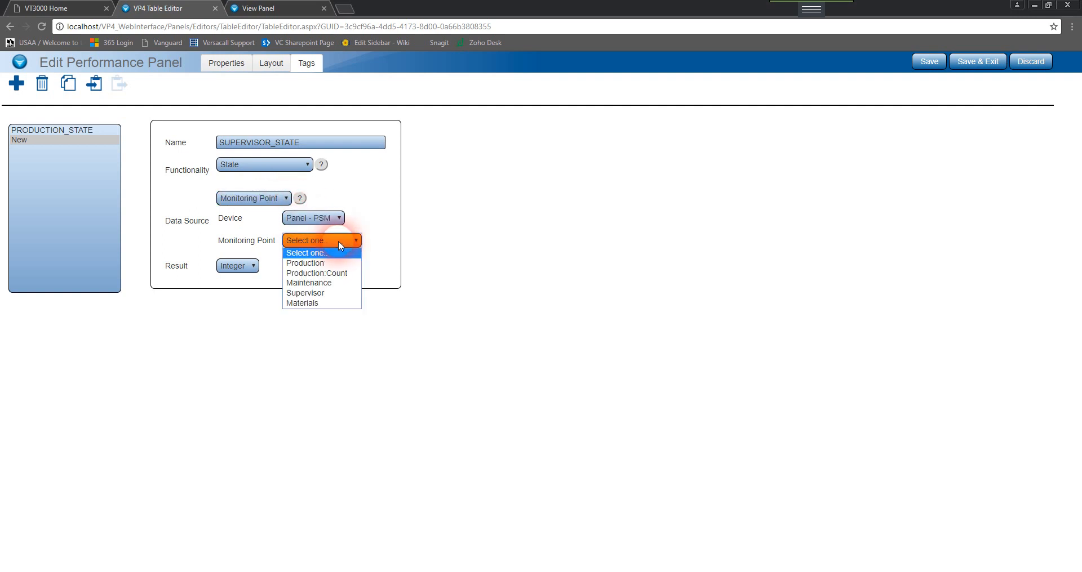
pyautogui.click(325, 294)
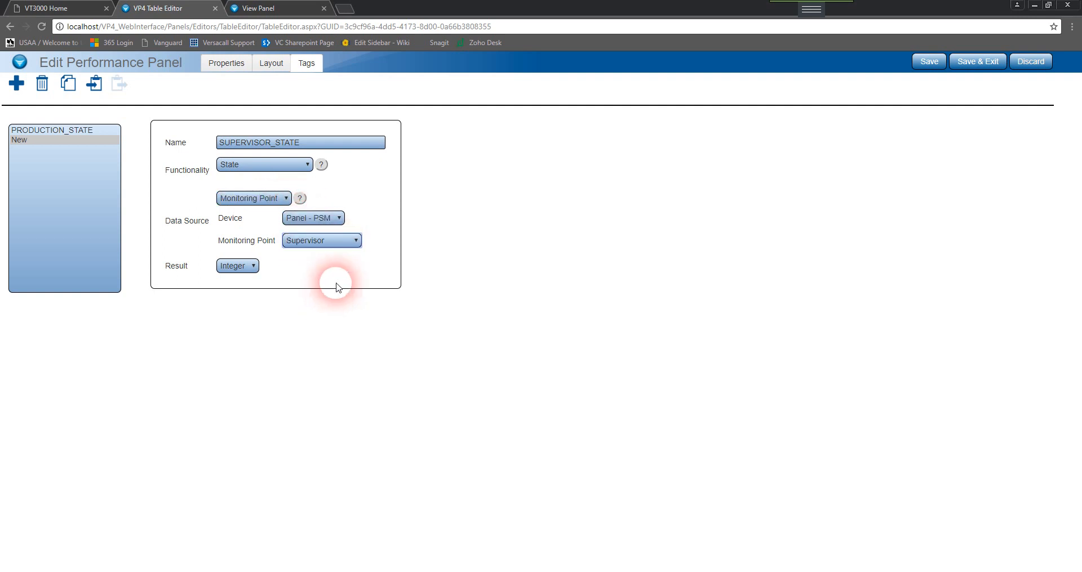
# Check the device choice and reselect the PRODUCTION_STATE tag to review its settings
pyautogui.click(313, 221)
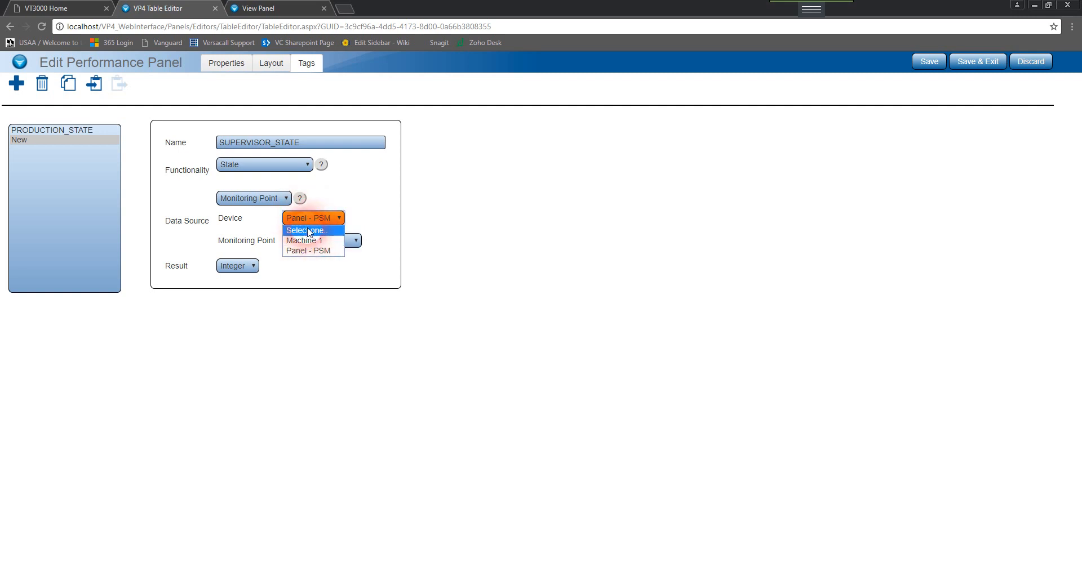
pyautogui.click(365, 210)
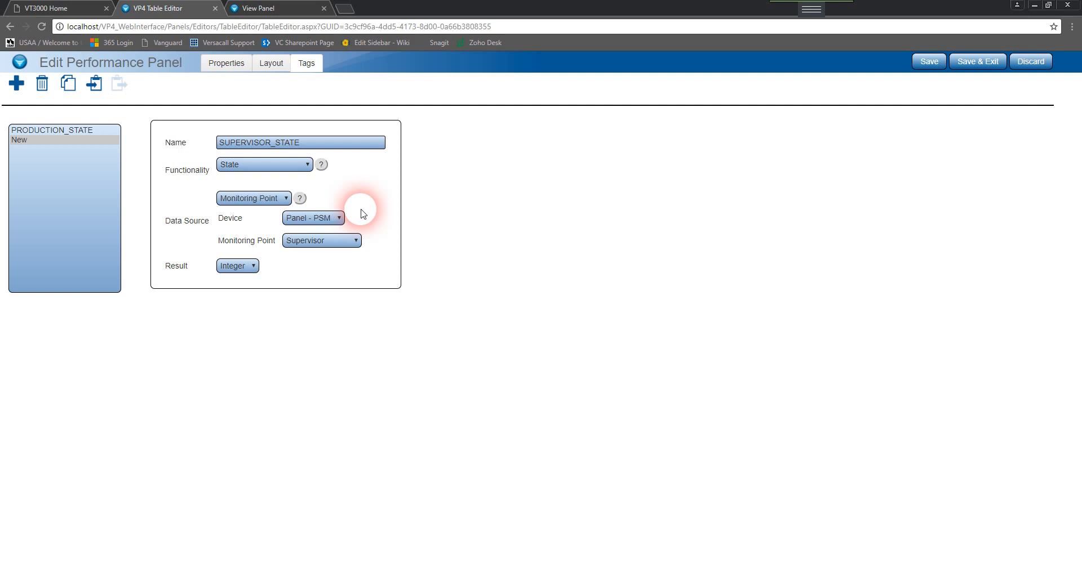
pyautogui.click(77, 131)
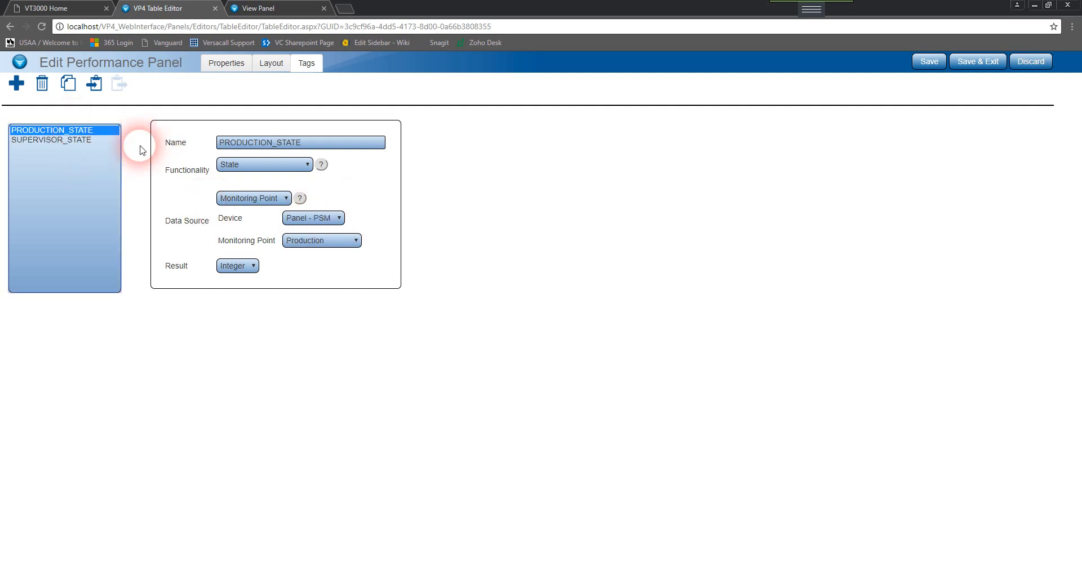
# Open the panel layout and add one row and one column to the table
pyautogui.click(275, 65)
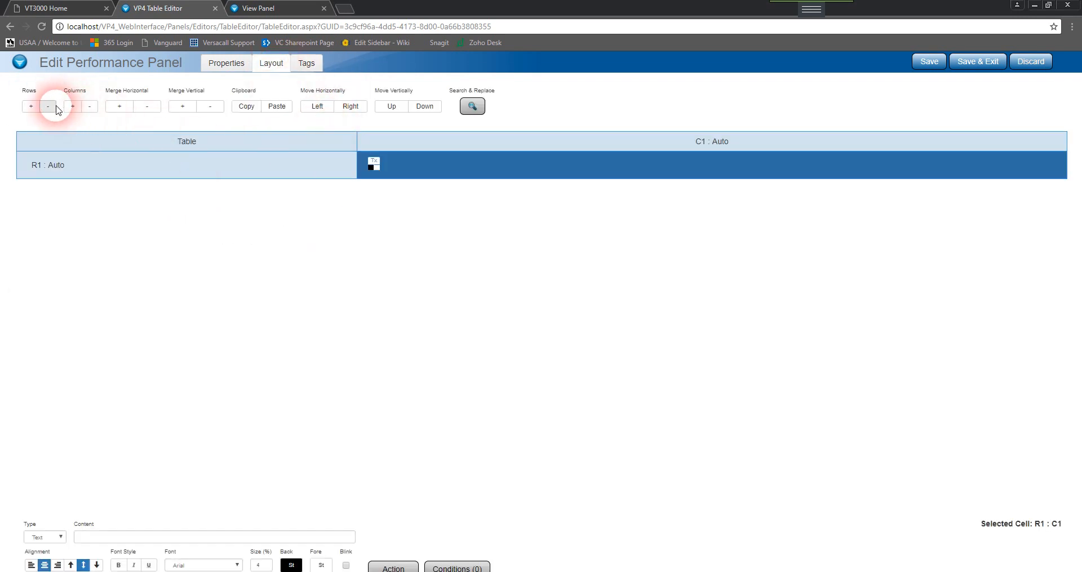
pyautogui.click(33, 107)
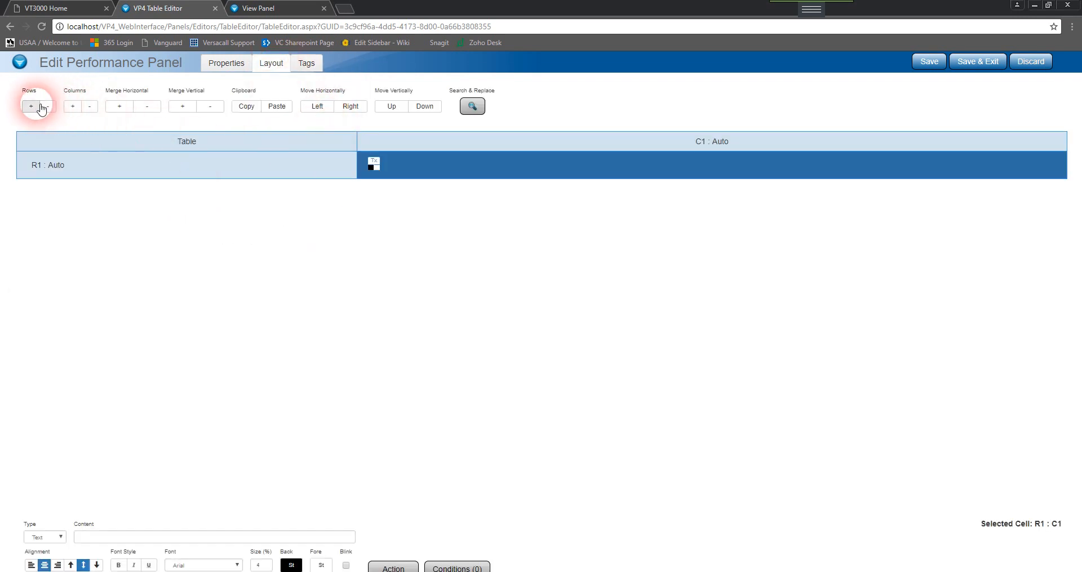
pyautogui.click(73, 106)
# Enter the text PRODUCTION STATE in cell R1:C1 and SUPERVISOR STATE in cell R2:C1
pyautogui.click(282, 150)
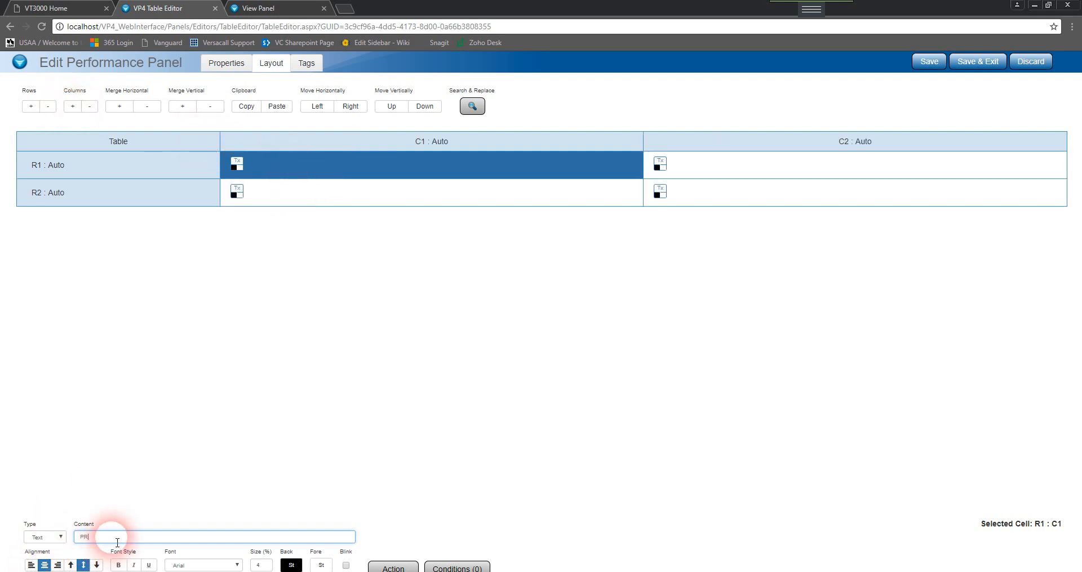
pyautogui.write('PRODUCTION STATE')
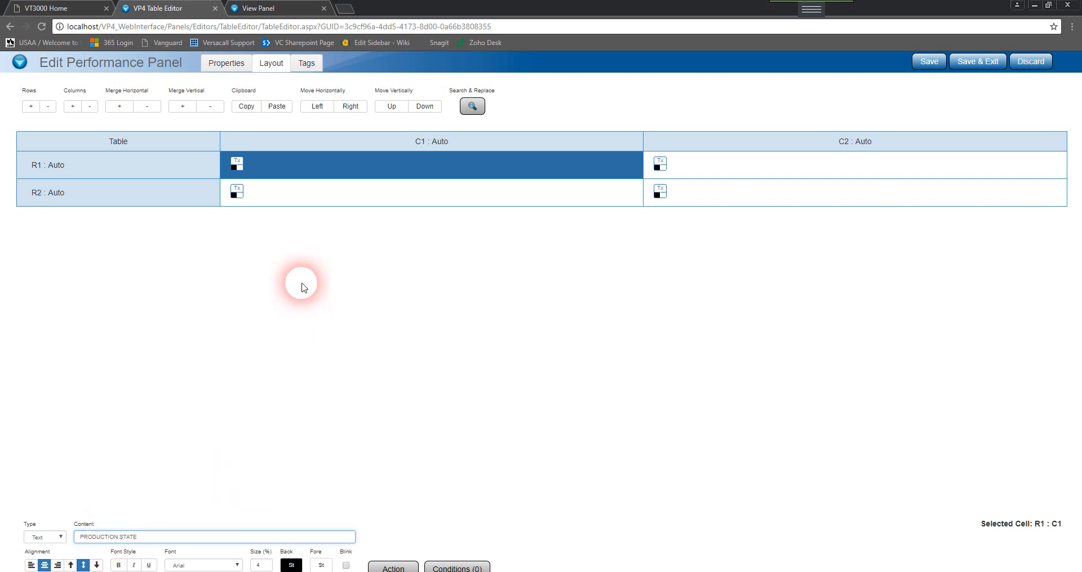
pyautogui.click(343, 192)
pyautogui.write('SUPERVISOR')
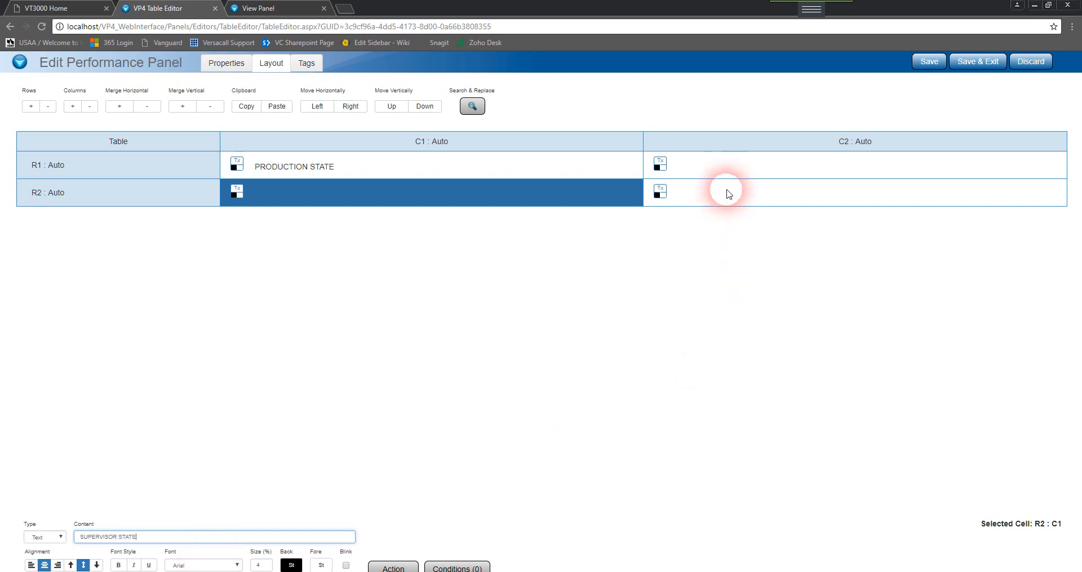
# Set cell R1:C2 to type Tag showing the PRODUCTION_STATE tag
pyautogui.click(733, 165)
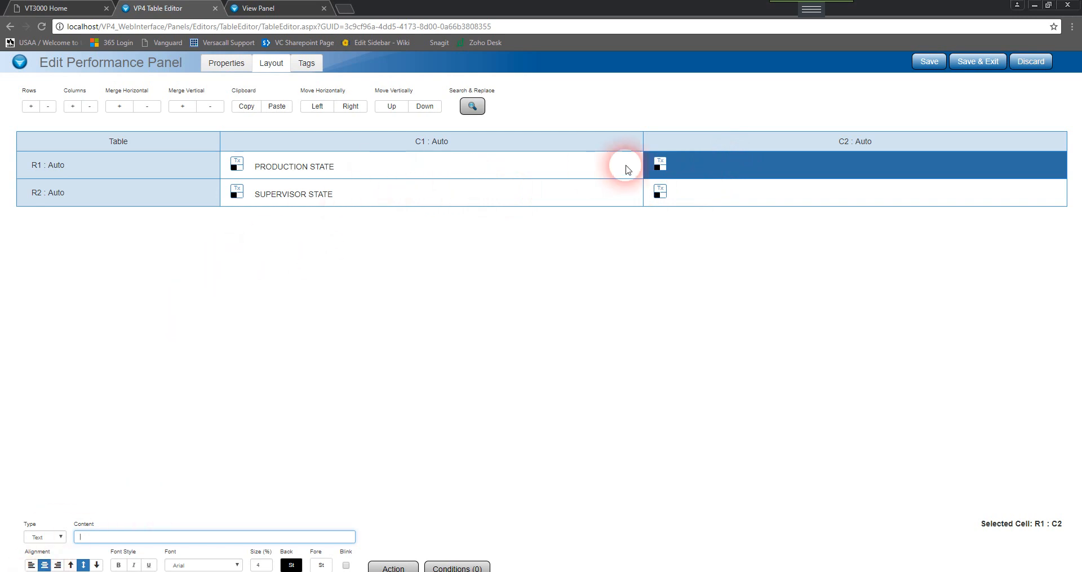
pyautogui.click(58, 538)
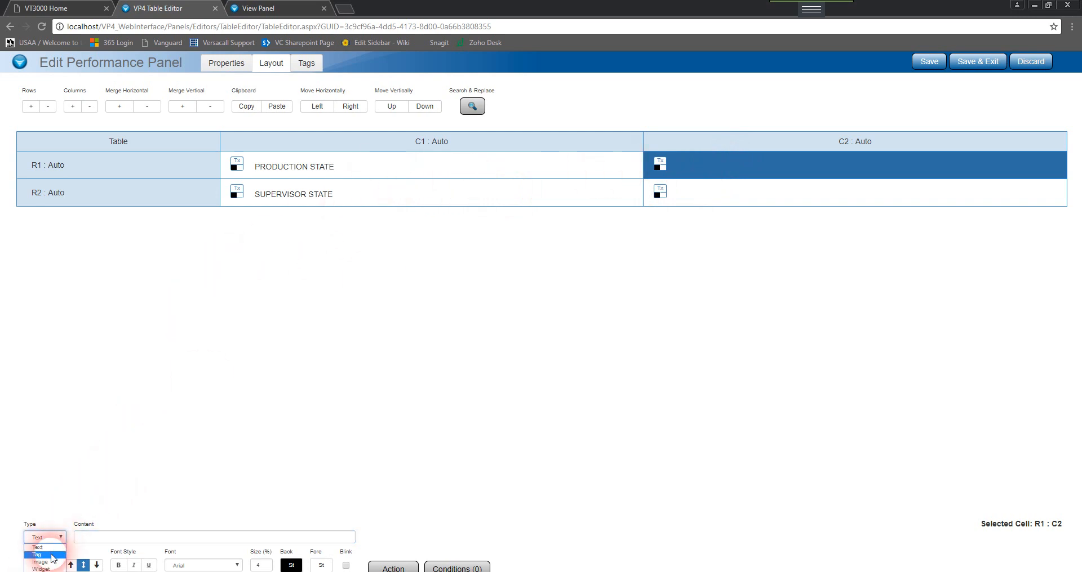
pyautogui.click(39, 554)
pyautogui.click(125, 543)
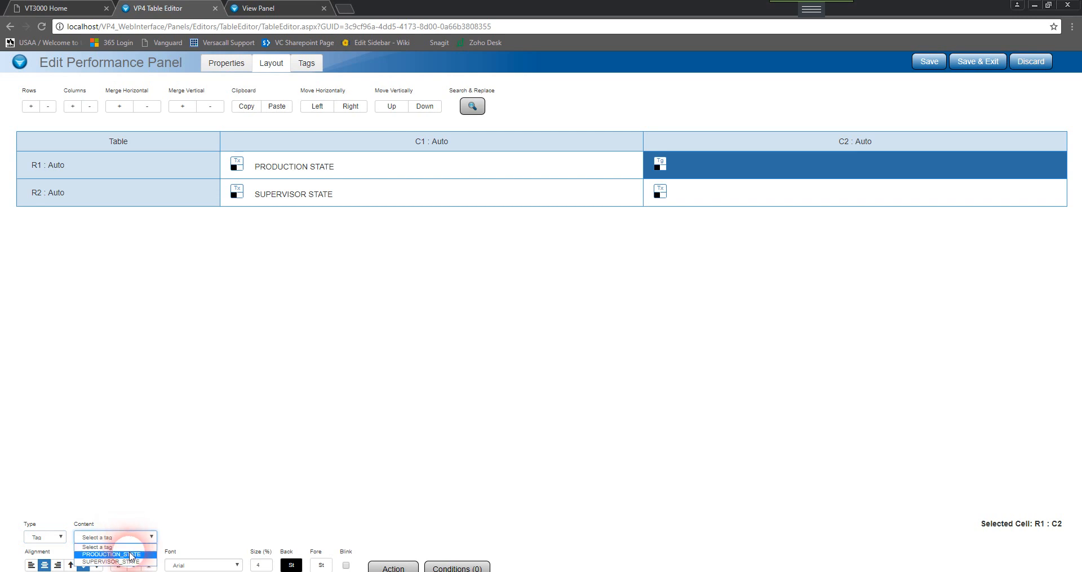
pyautogui.click(130, 555)
# Set cell R2:C2 to type Tag showing the SUPERVISOR_STATE tag, then save and exit the panel editor
pyautogui.click(729, 195)
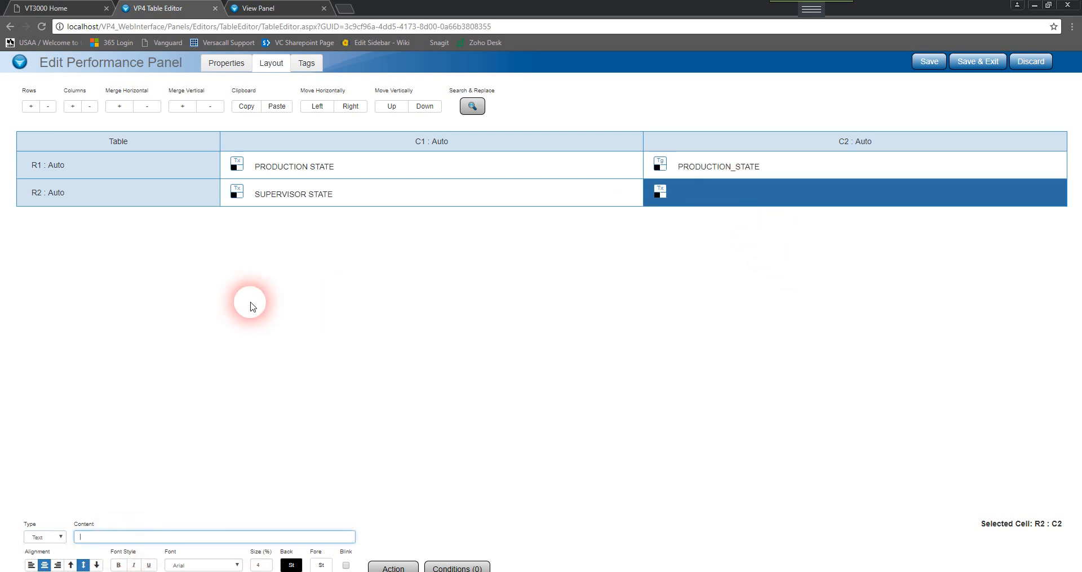
pyautogui.click(45, 537)
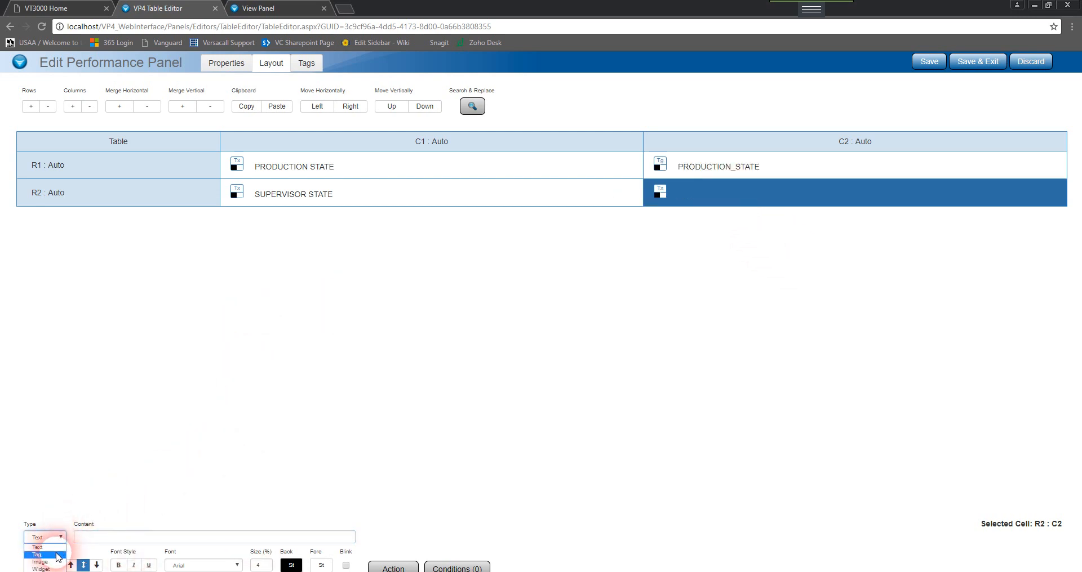
pyautogui.click(40, 554)
pyautogui.click(123, 536)
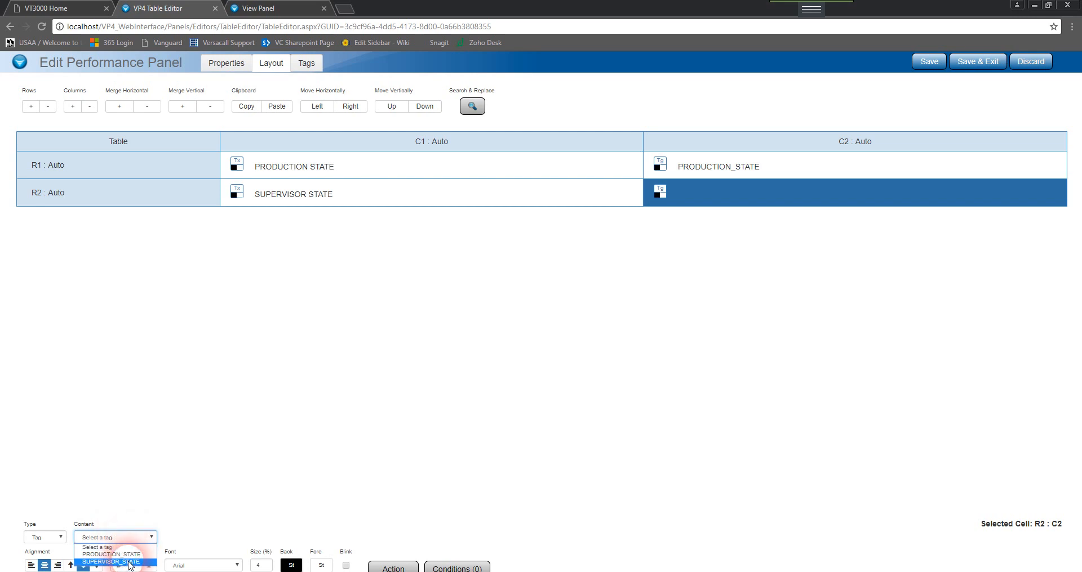
pyautogui.click(121, 562)
pyautogui.click(766, 283)
pyautogui.click(976, 63)
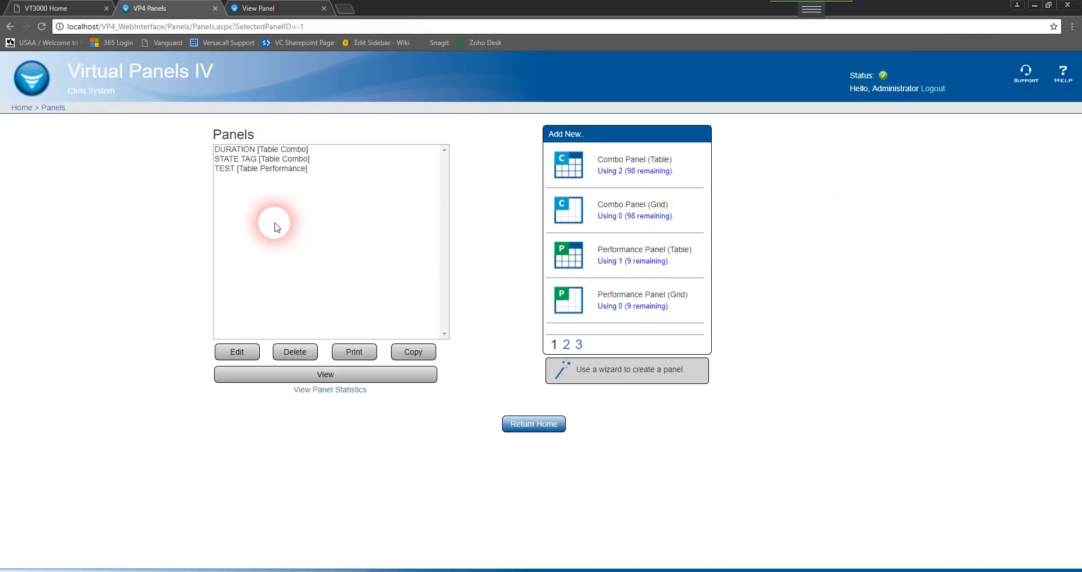
# Open the STATE TAG combo panel to review its tags and table layout, then exit it
pyautogui.click(266, 165)
pyautogui.click(245, 355)
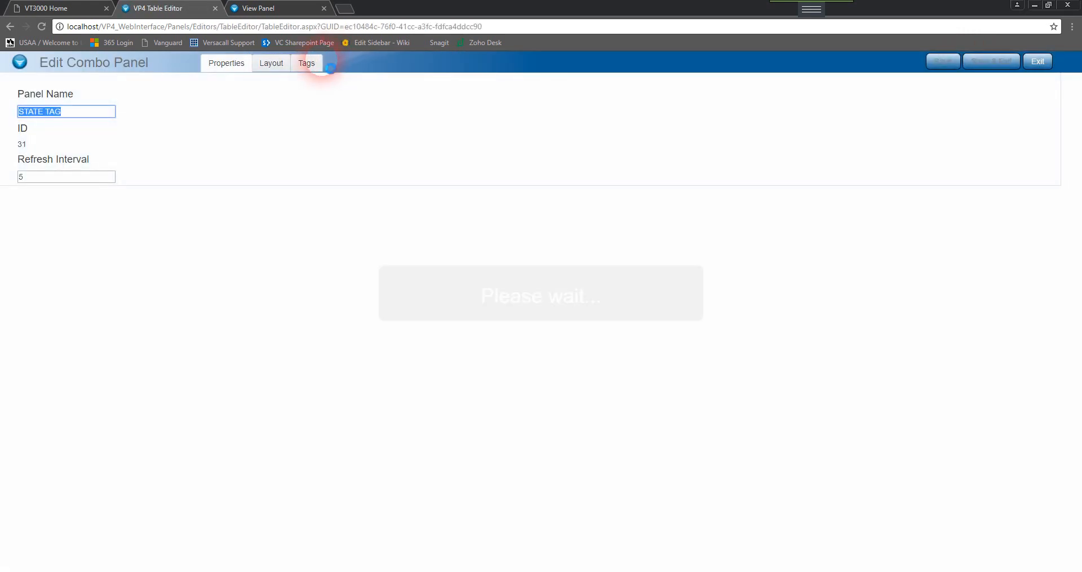
pyautogui.click(320, 66)
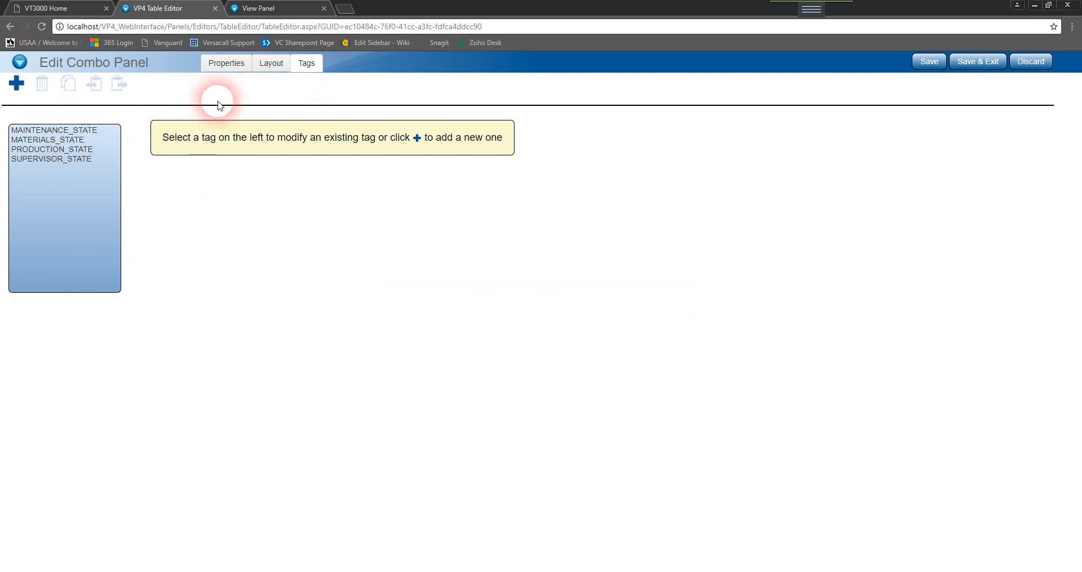
pyautogui.click(272, 65)
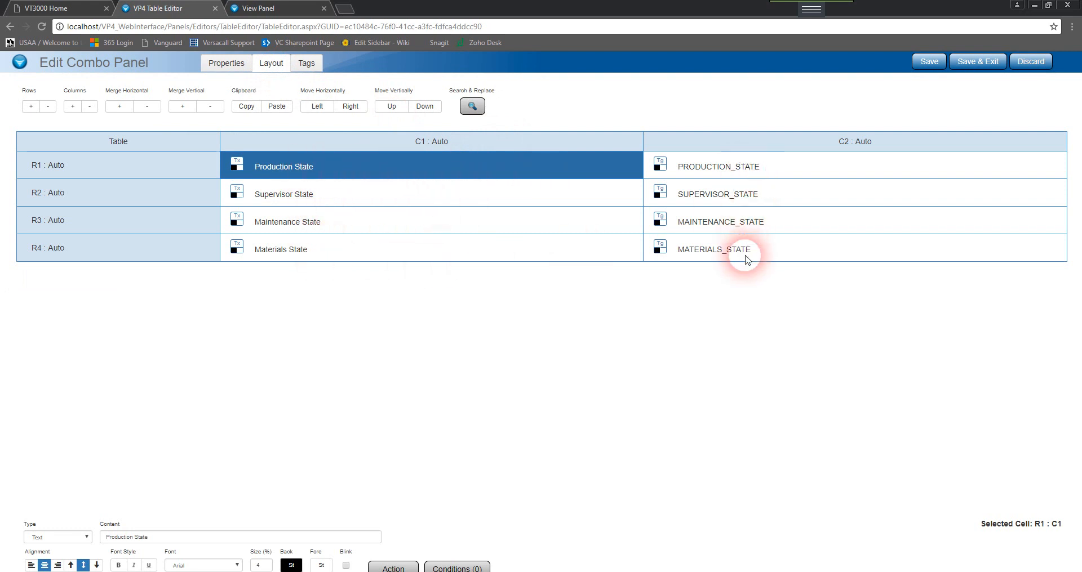
pyautogui.click(1031, 62)
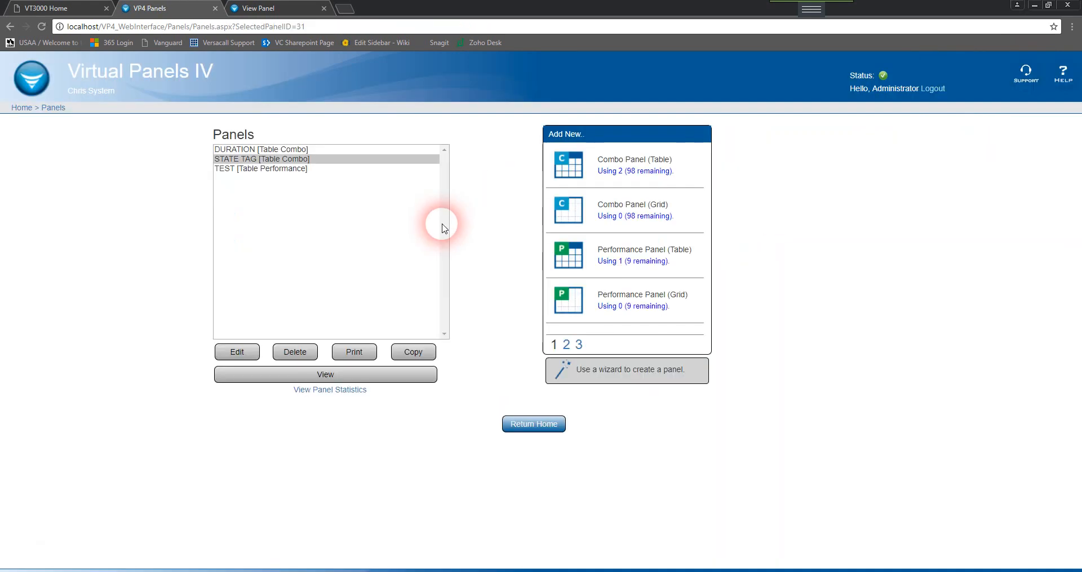
# Switch to the View Panel and, in the Virtual Device Client, set, acknowledge and clear the Materials alarm
pyautogui.click(272, 10)
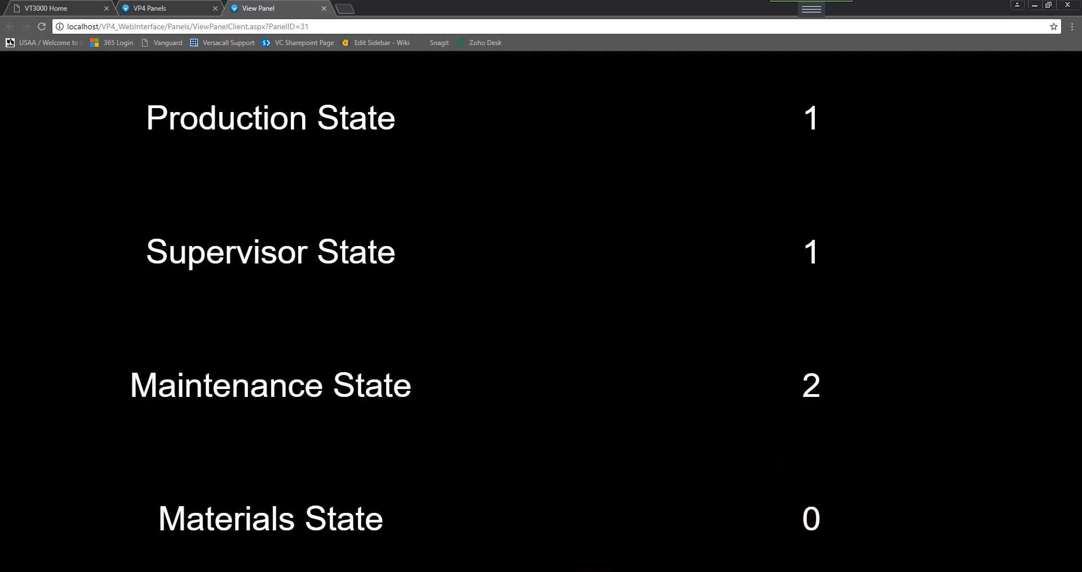
pyautogui.moveTo(580, 188); pyautogui.dragTo(501, 179)
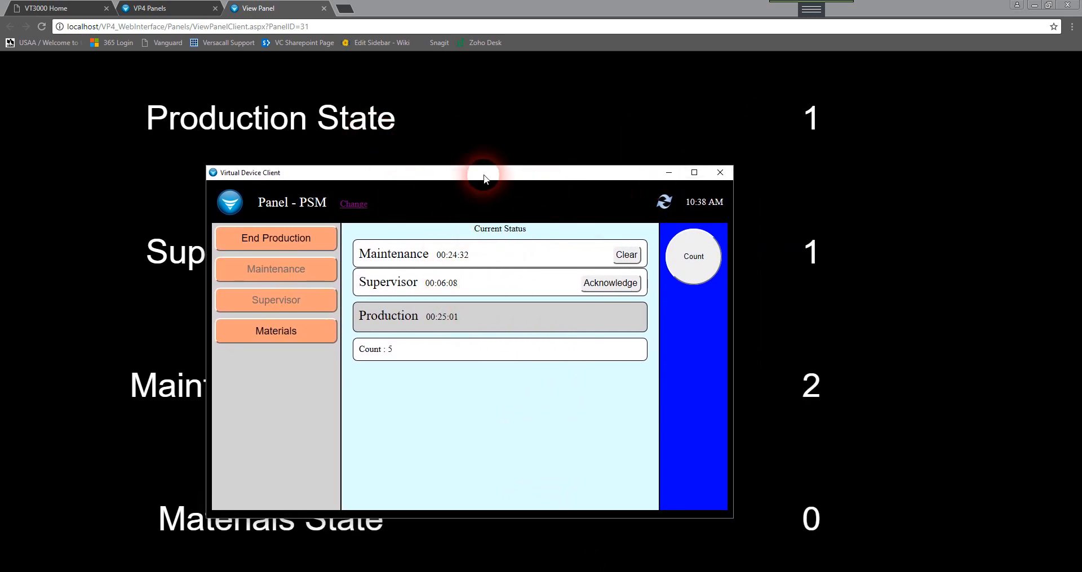
pyautogui.moveTo(484, 179); pyautogui.dragTo(446, 321)
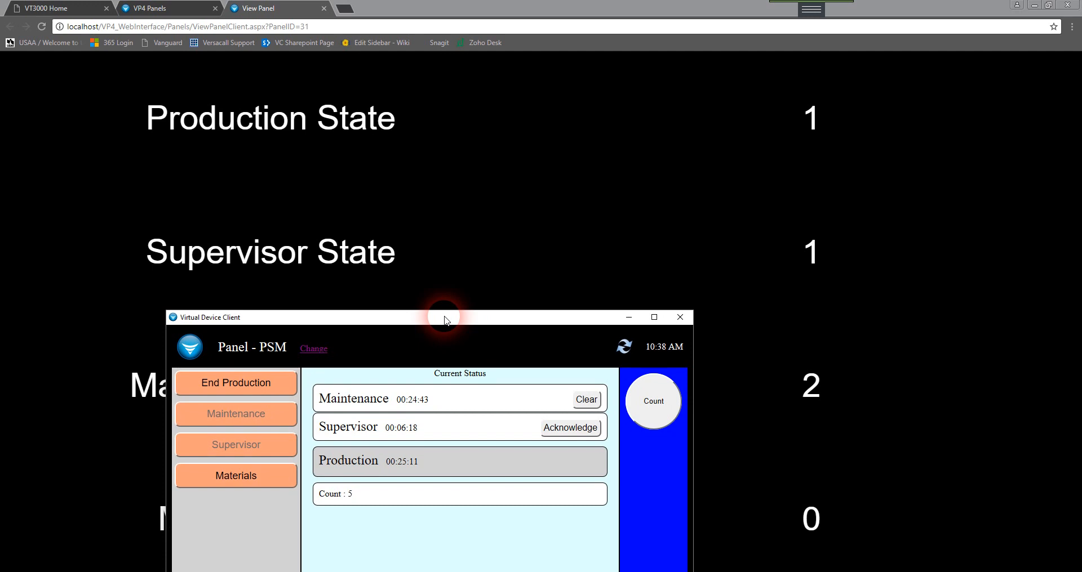
pyautogui.moveTo(444, 317); pyautogui.dragTo(582, 21)
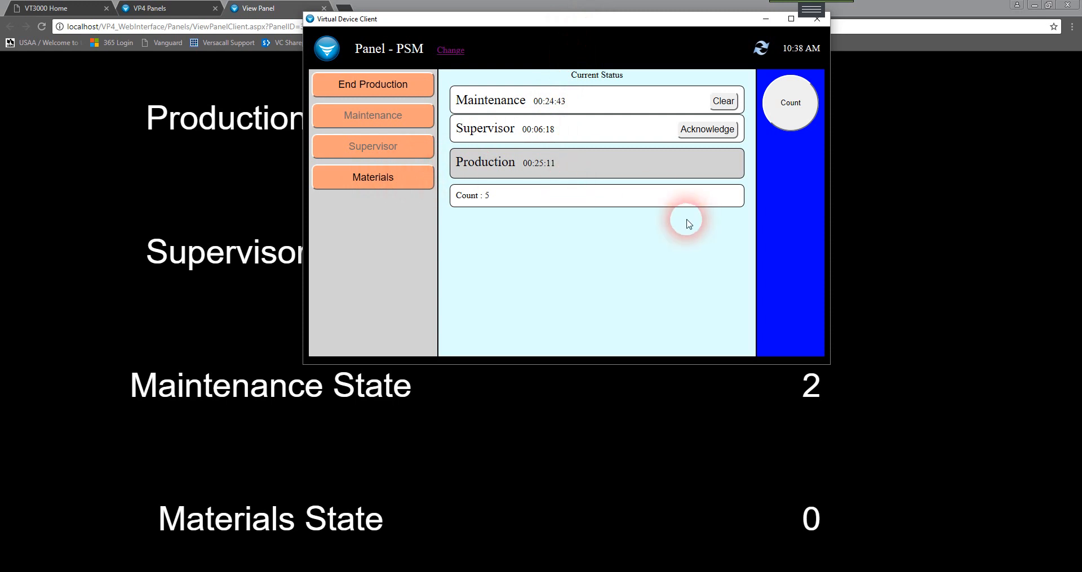
pyautogui.click(375, 181)
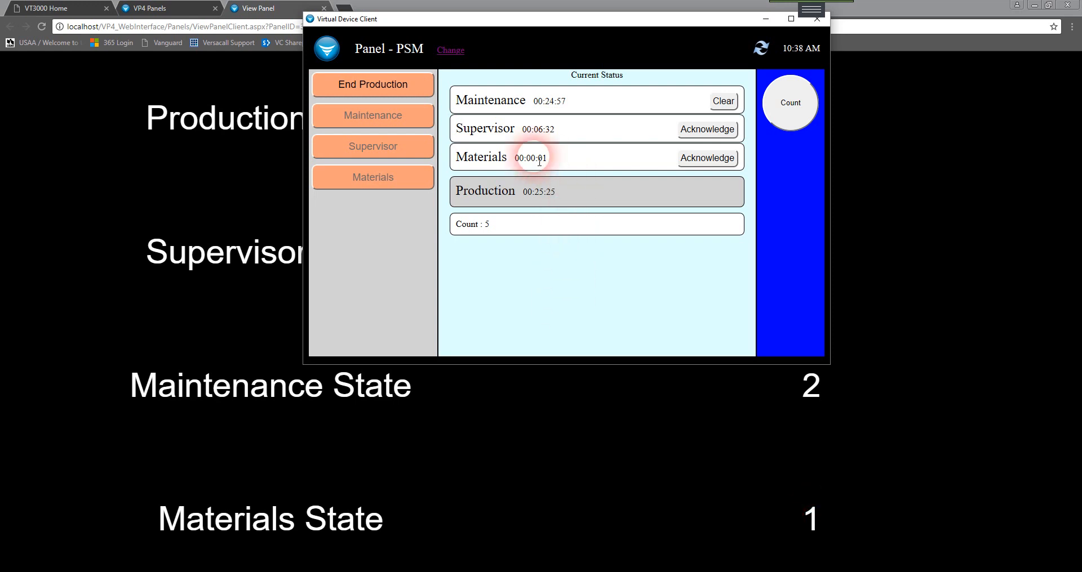
pyautogui.click(706, 162)
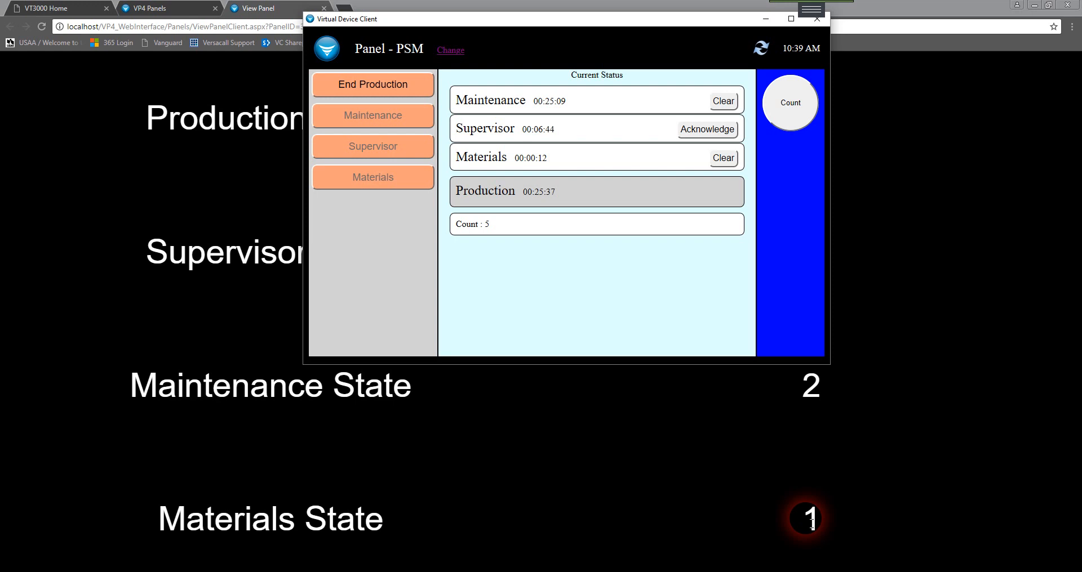
pyautogui.click(724, 158)
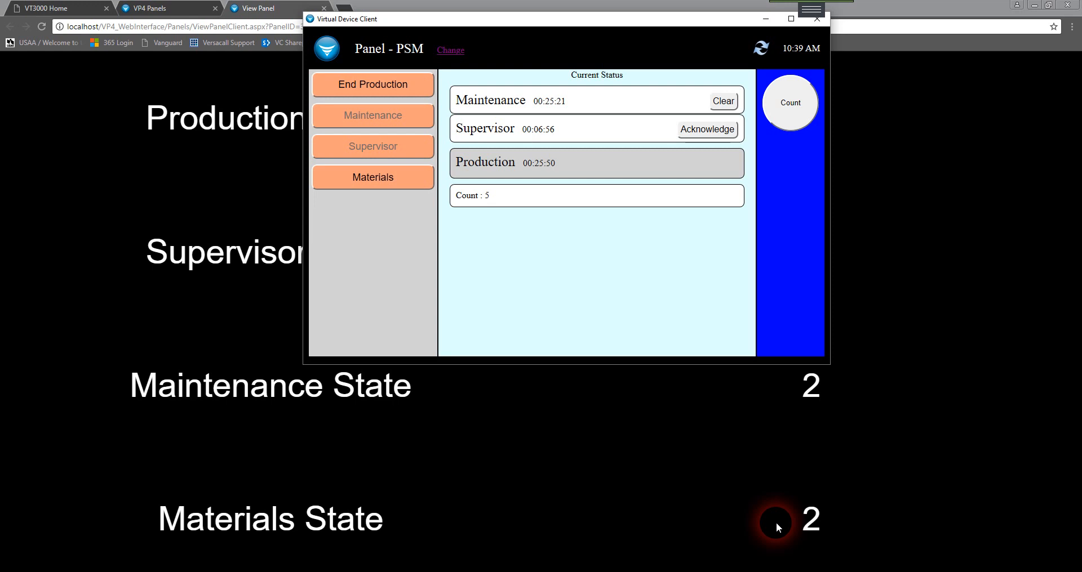
pyautogui.click(762, 23)
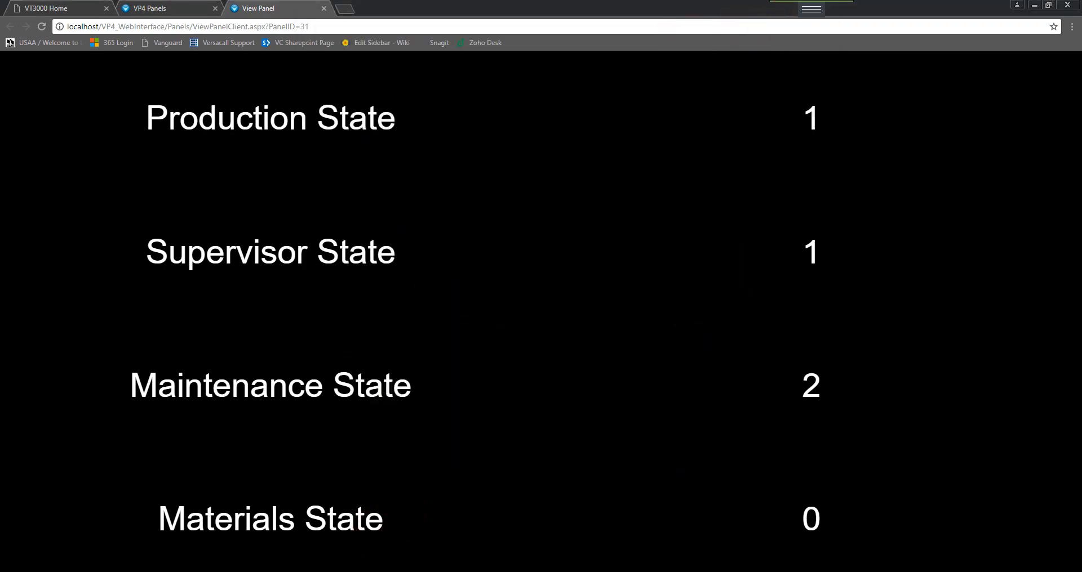
# Switch to the lesson presentation and open the Summary slide
pyautogui.click(345, 571)
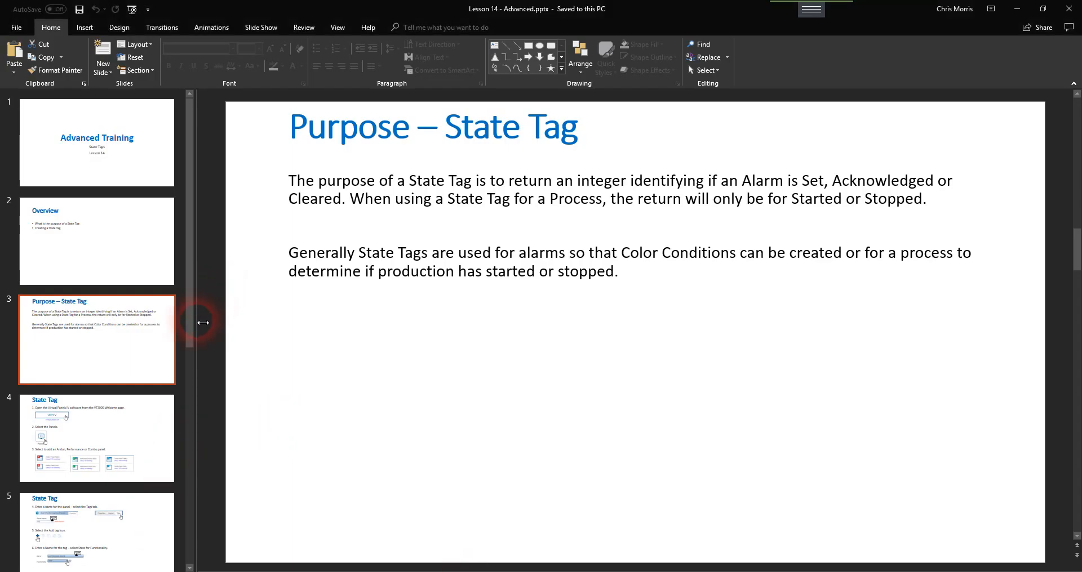
pyautogui.moveTo(189, 333); pyautogui.dragTo(189, 550)
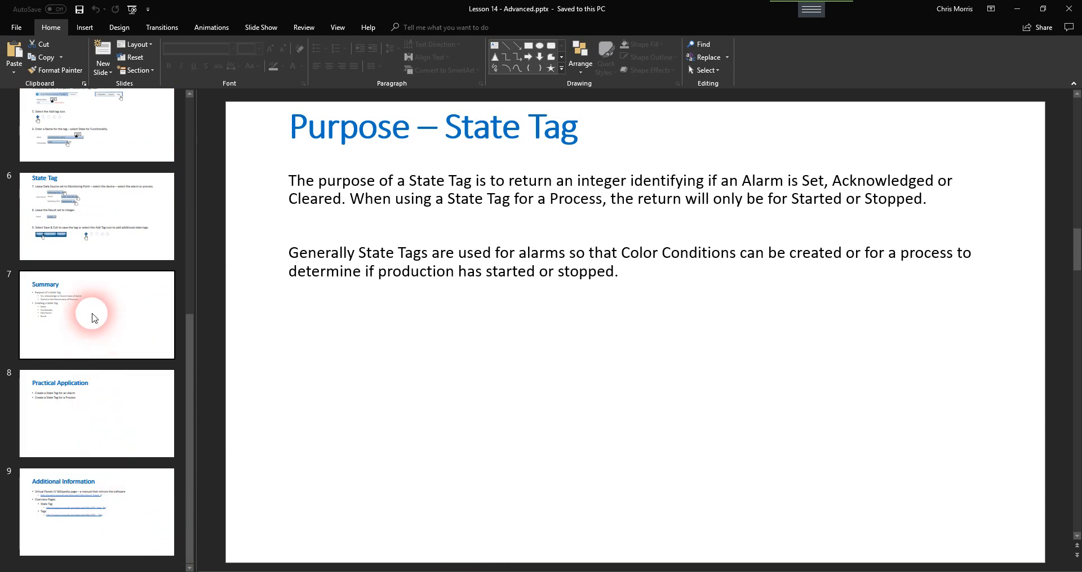
pyautogui.click(90, 310)
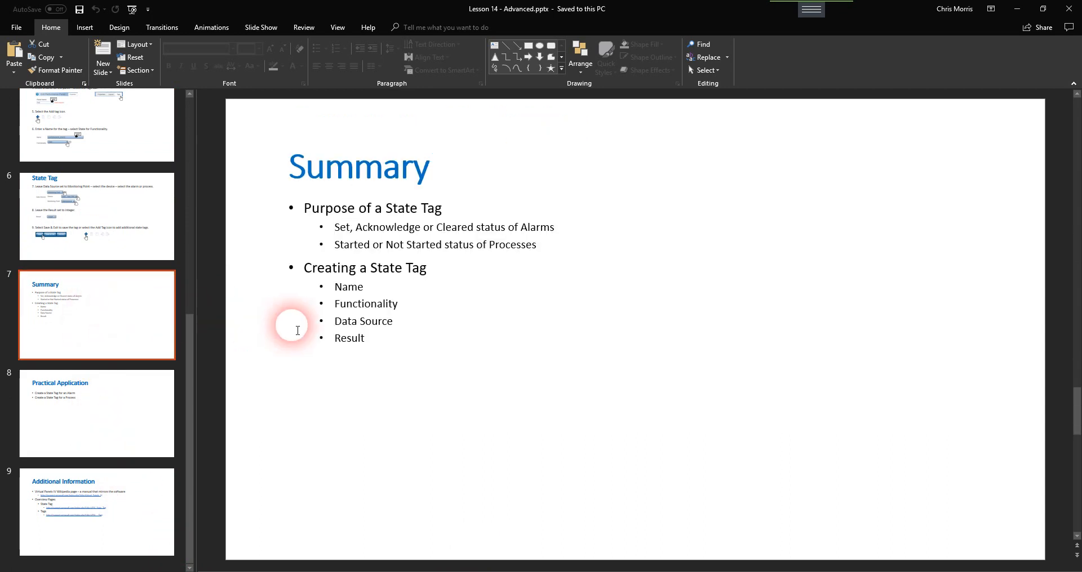